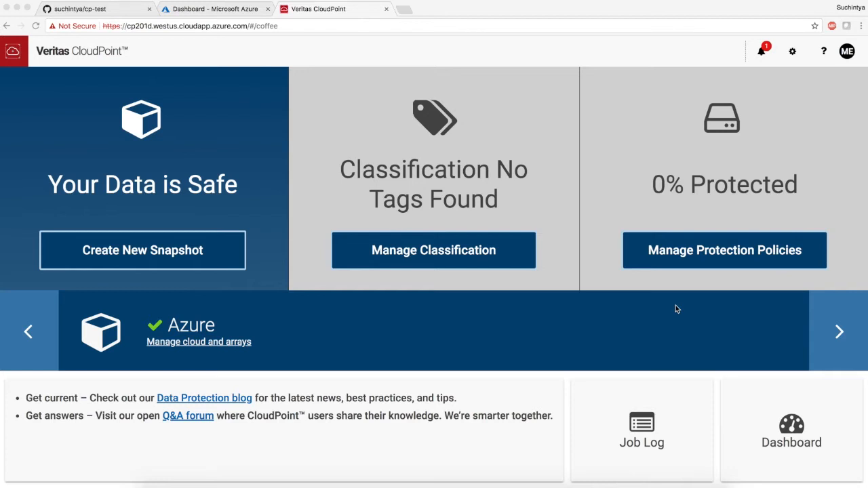
Open the CloudPoint dashboard and review the available settings options
click(483, 175)
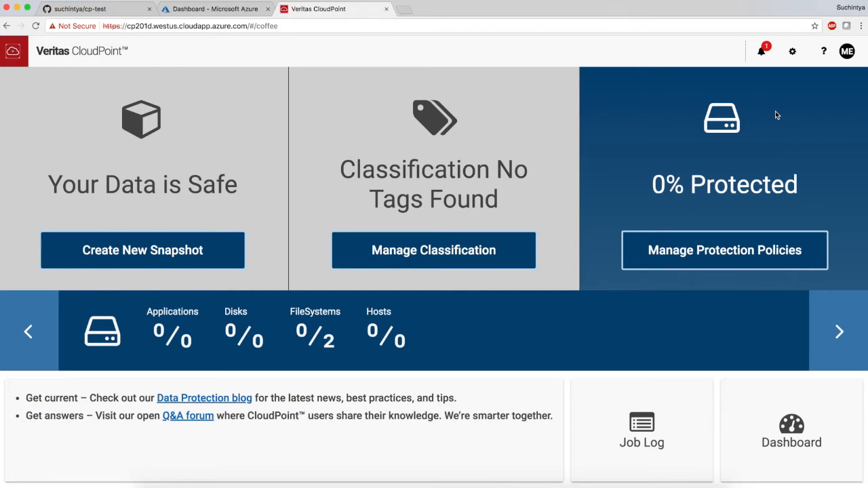
click(786, 411)
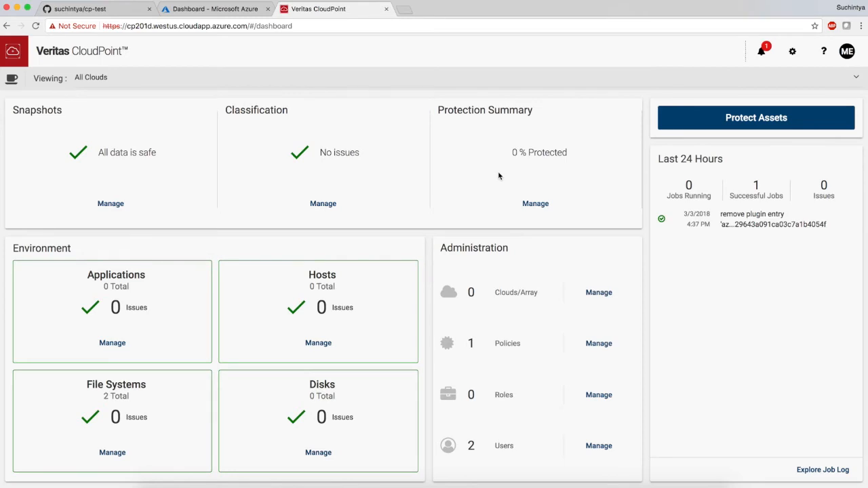
click(794, 53)
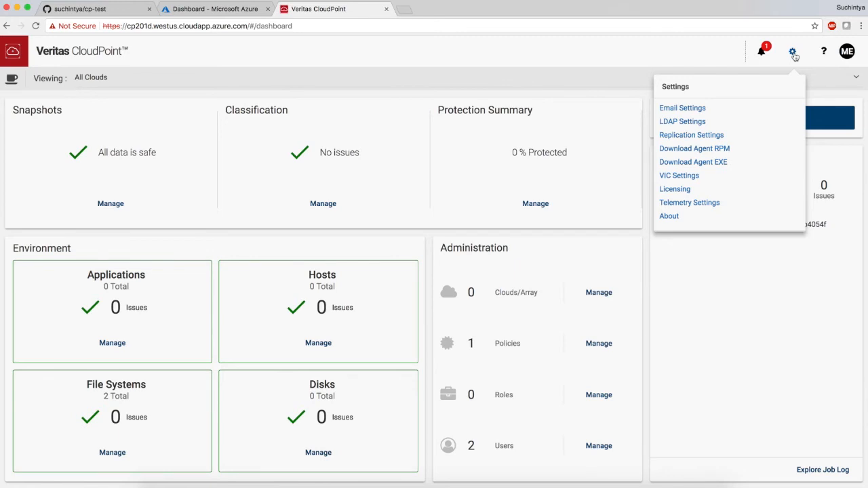
click(732, 52)
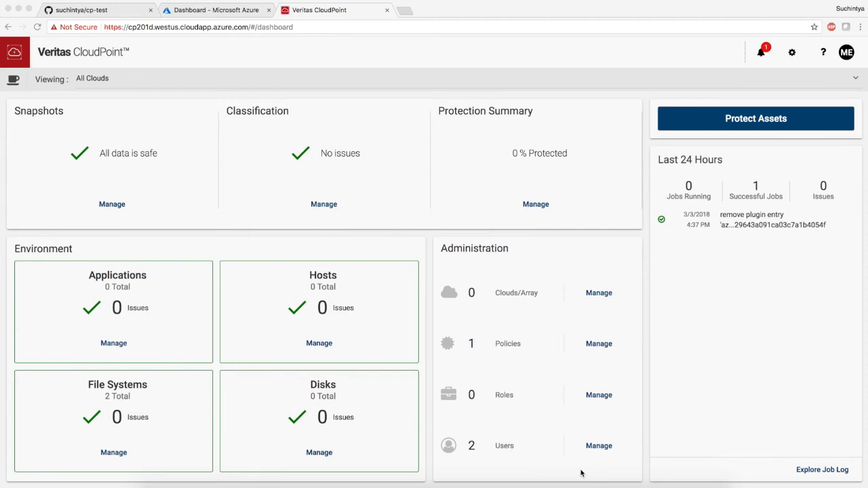
Open the Clouds/Array management page and start adding a new configuration for Microsoft Azure
click(600, 294)
click(600, 294)
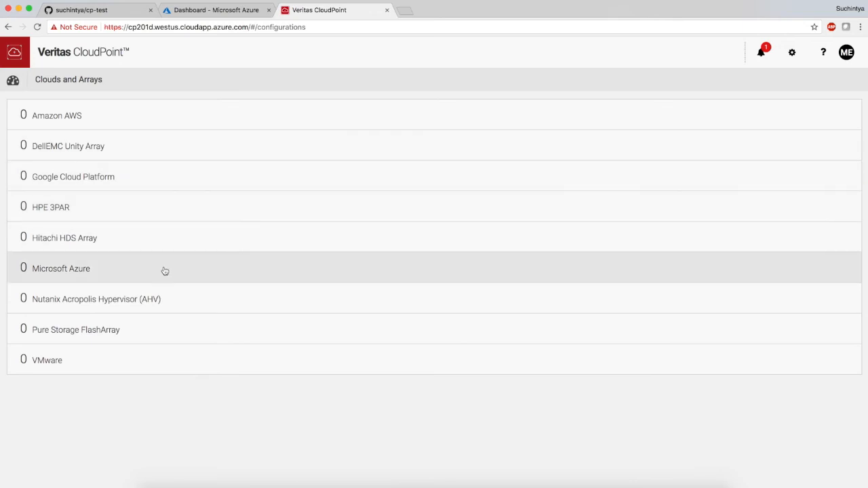
click(163, 272)
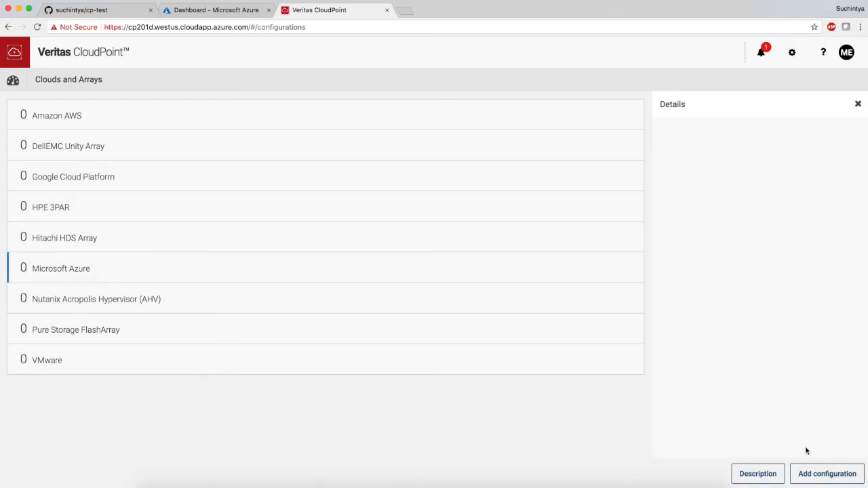
click(814, 478)
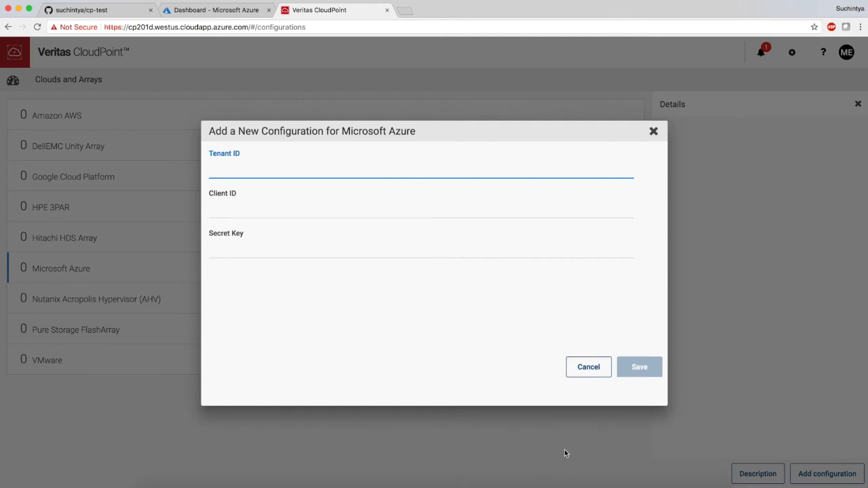
Copy the secret from the Keys page in OneNote and paste it into the Azure configuration's Secret Key field in CloudPoint
key(super+Tab)
key(super+Tab)
key(super+Tab)
key(super+Tab)
key(super+Tab)
key(super+Tab)
key(super+Tab)
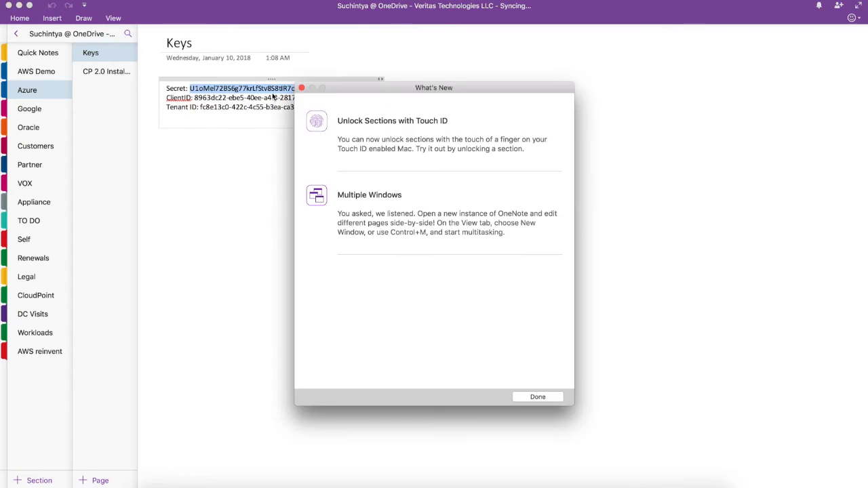
click(537, 397)
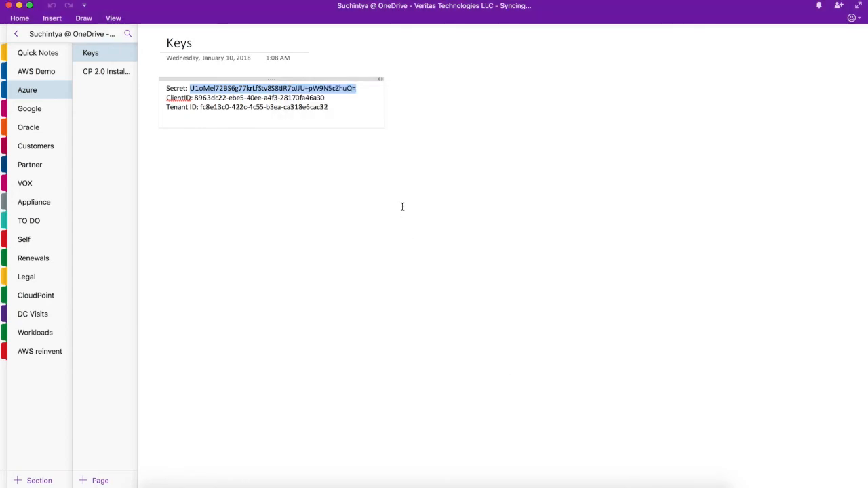
key(super+Tab)
click(364, 246)
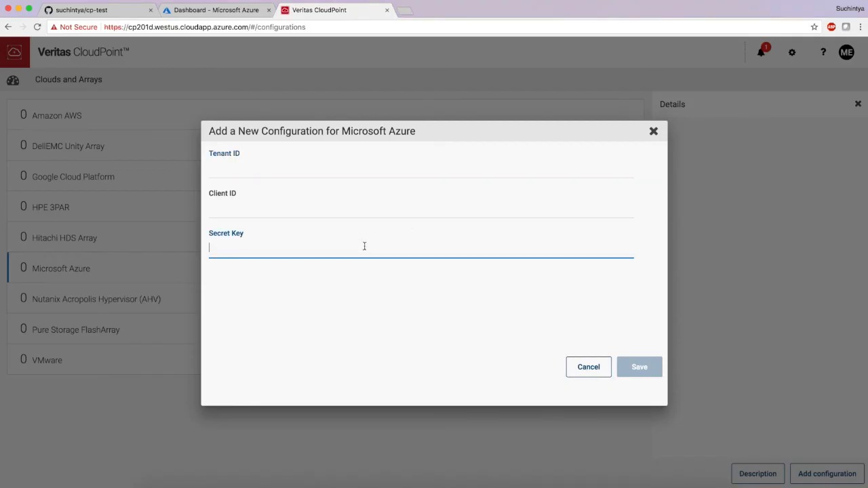
key(super+v)
Copy the client ID from the OneNote Keys page into the Azure configuration's Client ID field
key(super+Tab)
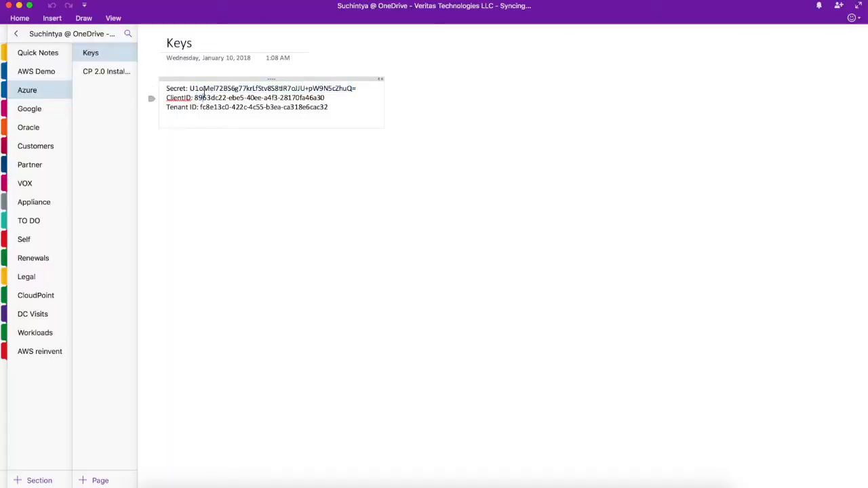
drag(194, 97, 324, 101)
key(super+c)
key(super+Tab)
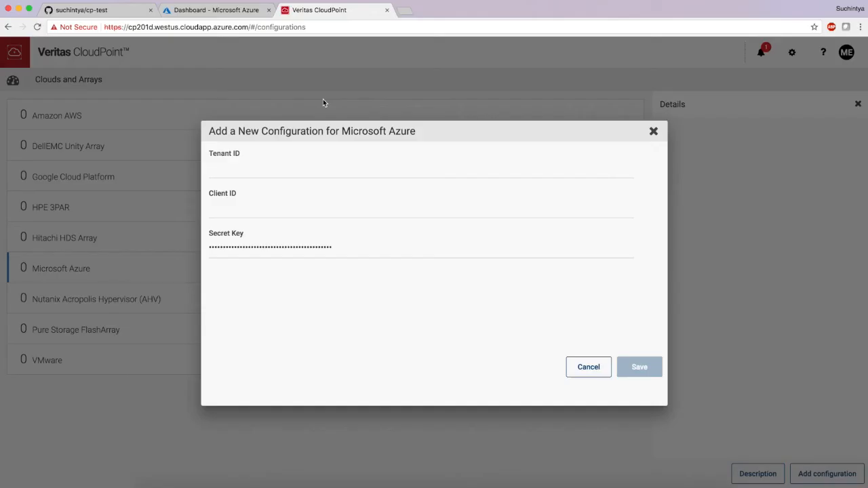
click(292, 213)
click(292, 207)
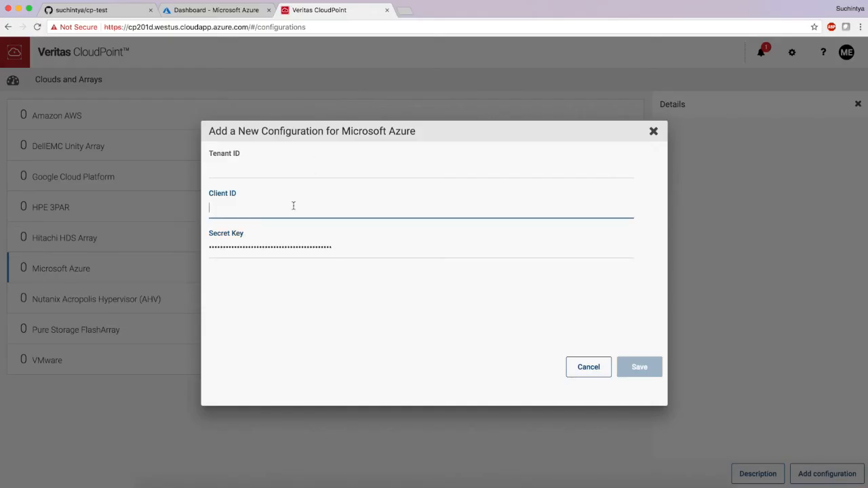
key(super+v)
Copy the tenant ID from the OneNote Keys page into the Tenant ID field, save the Azure configuration and return to the dashboard
click(300, 167)
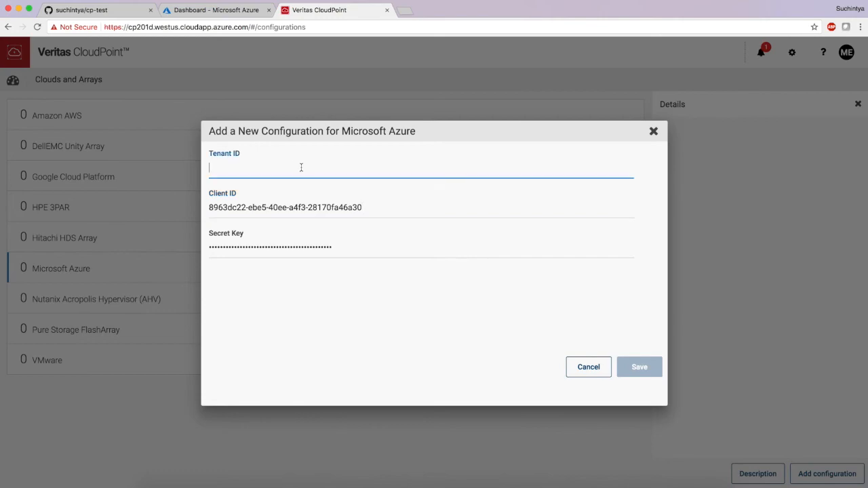
key(super+Tab)
click(240, 130)
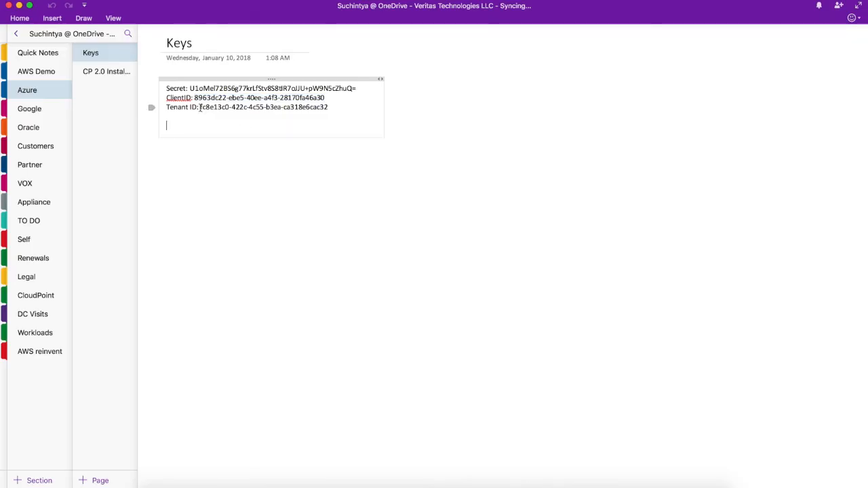
drag(201, 107, 329, 109)
key(super+c)
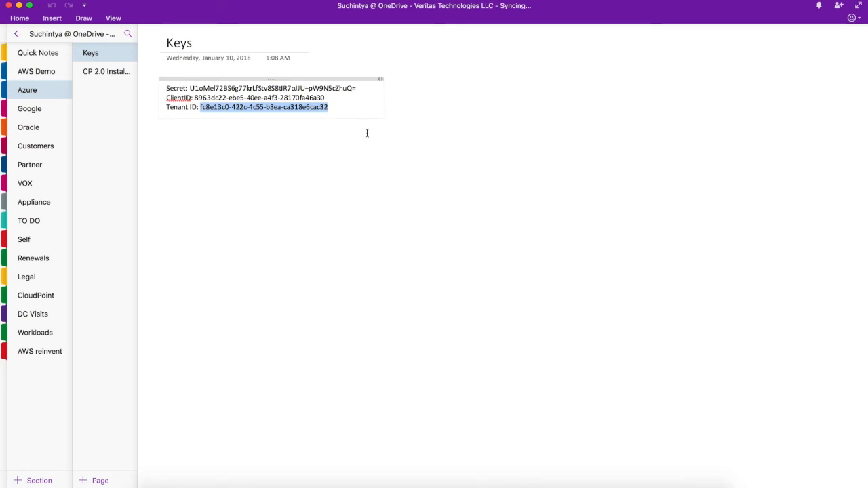
key(super+Tab)
key(super+v)
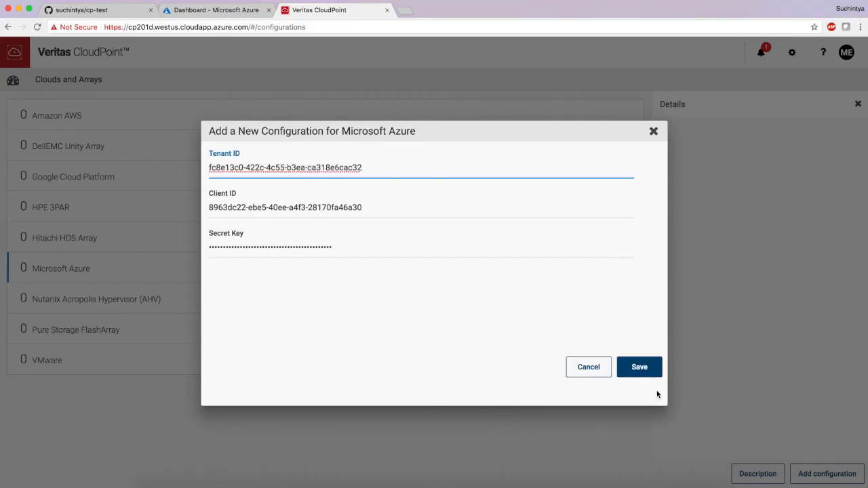
click(647, 372)
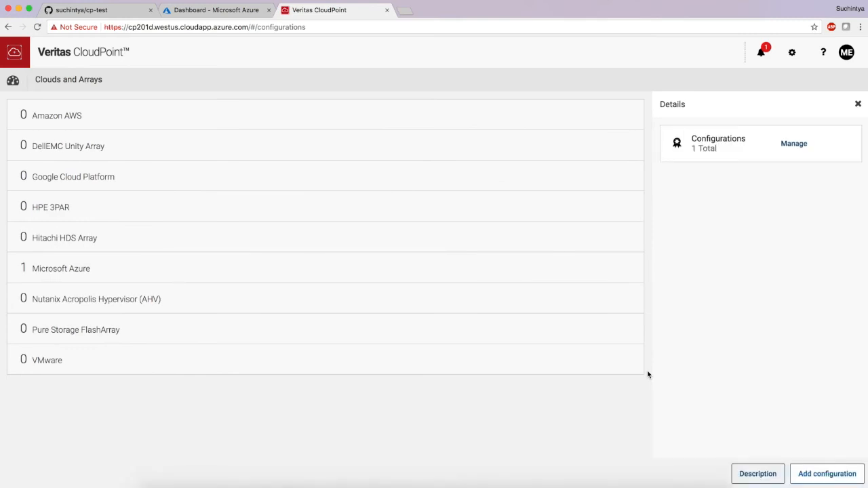
click(13, 80)
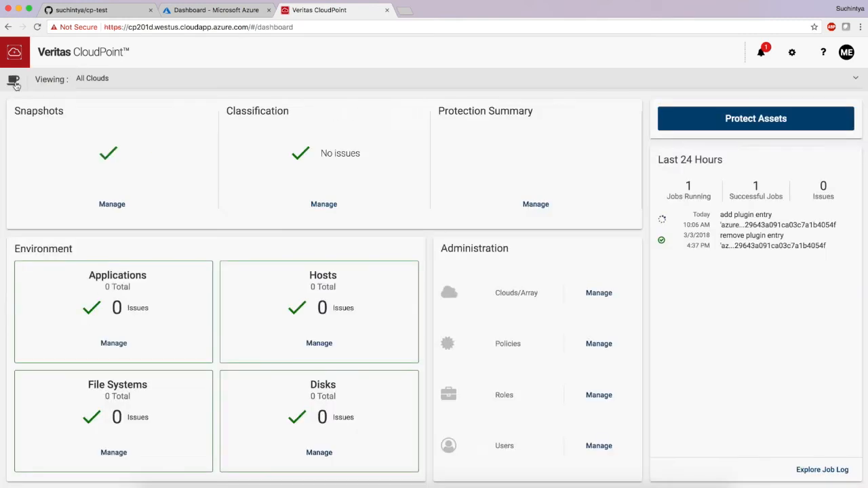